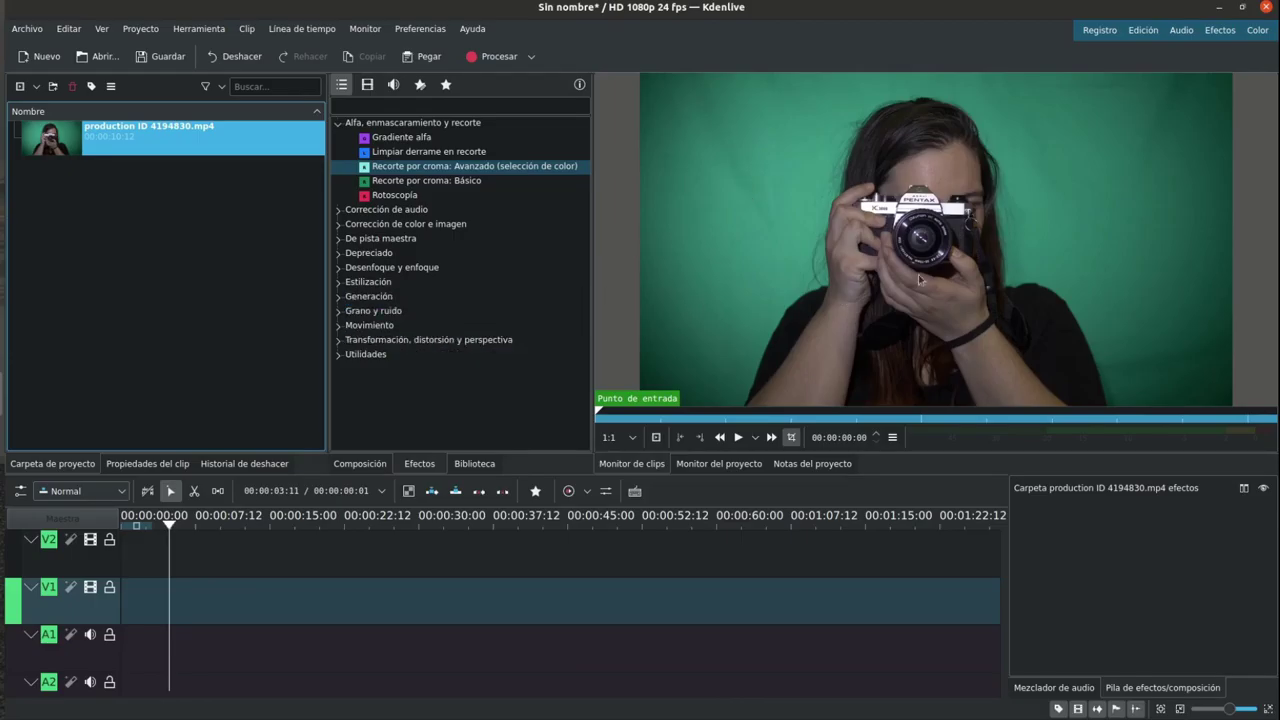
Place production ID 4194830.mp4 at the start of track V2 and a new magenta colour clip of equal length beneath it on V1.
{"action": "left_click_drag", "start_coordinate": [52, 140], "coordinate": [141, 552]}
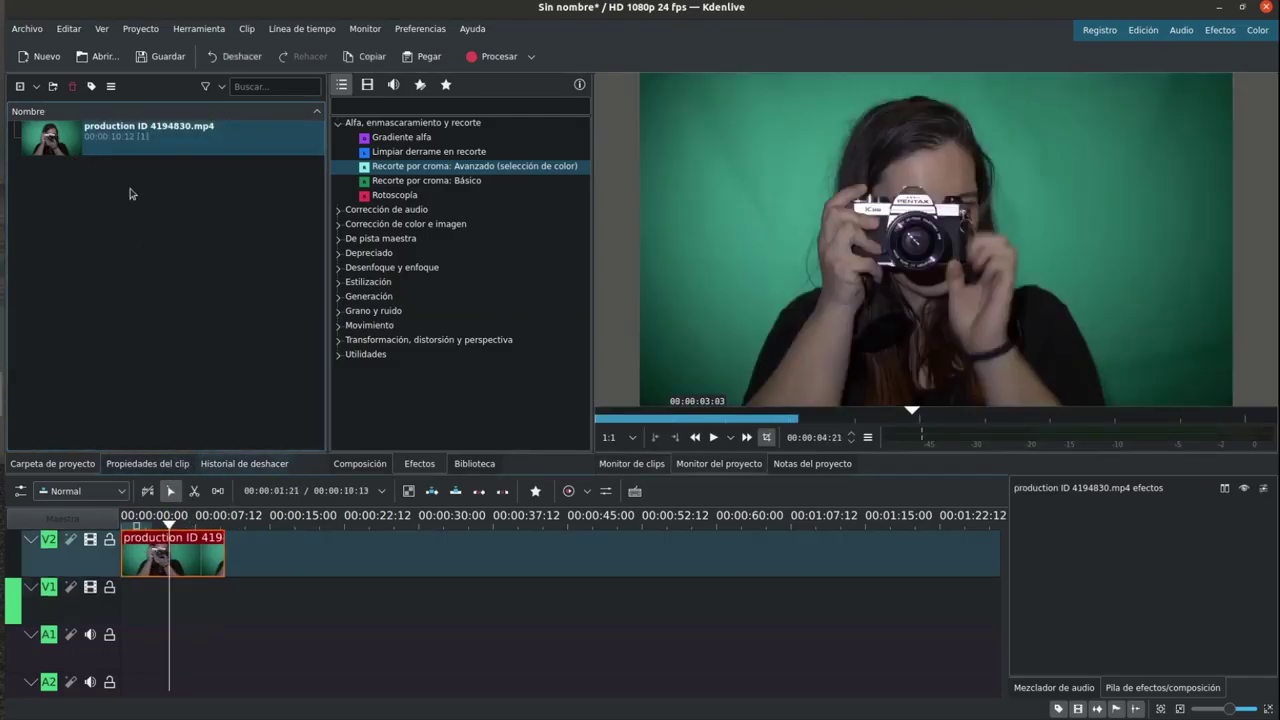
{"action": "left_click", "coordinate": [36, 89]}
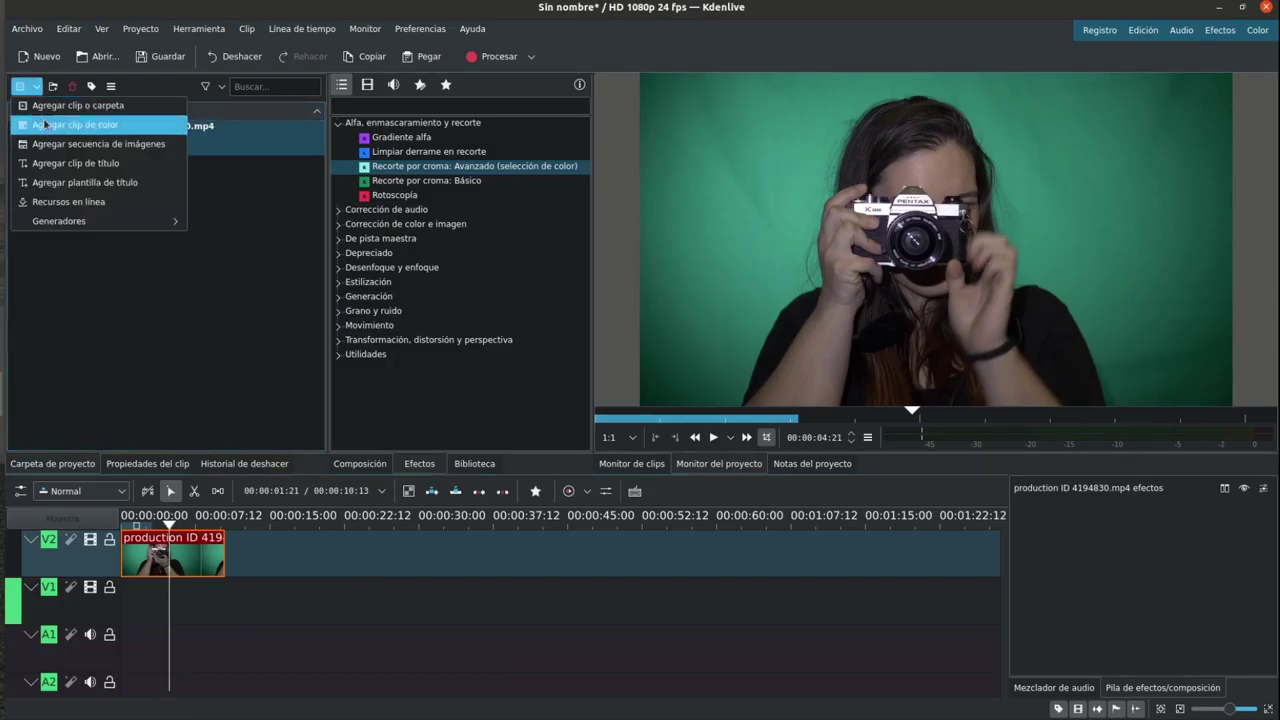
{"action": "left_click", "coordinate": [44, 124]}
{"action": "left_click", "coordinate": [688, 405]}
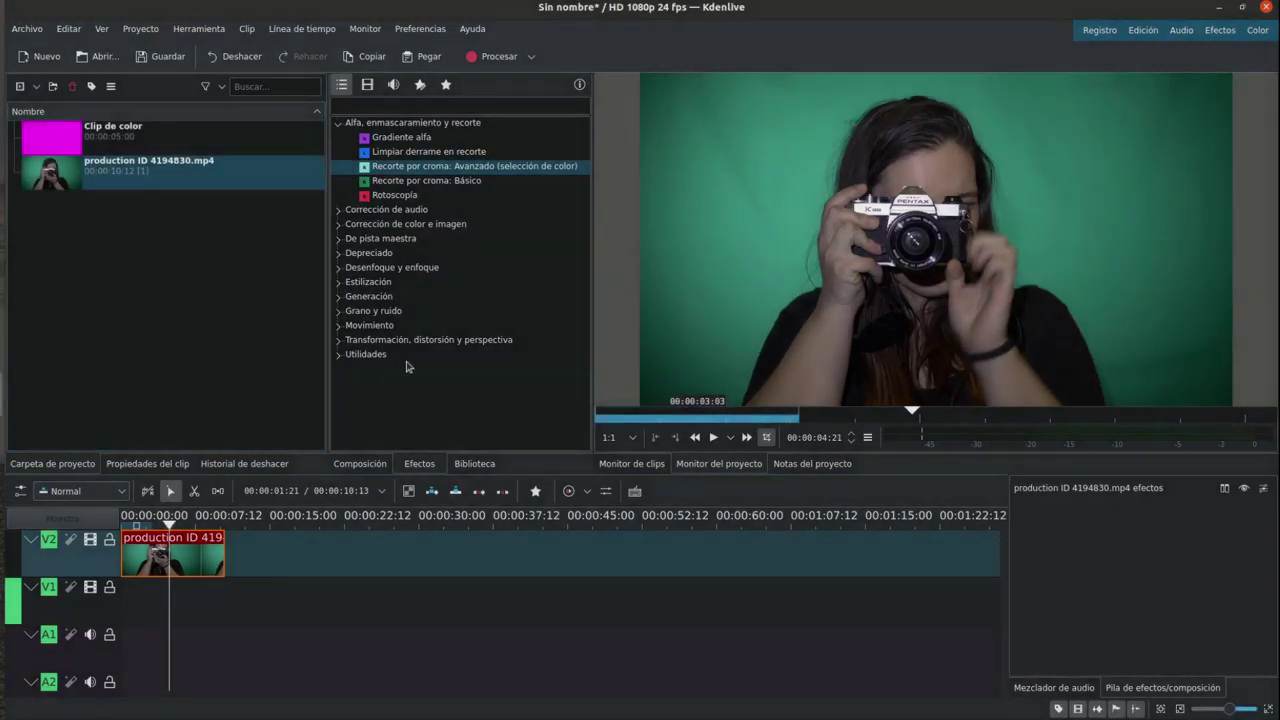
{"action": "left_click_drag", "start_coordinate": [50, 138], "coordinate": [224, 596]}
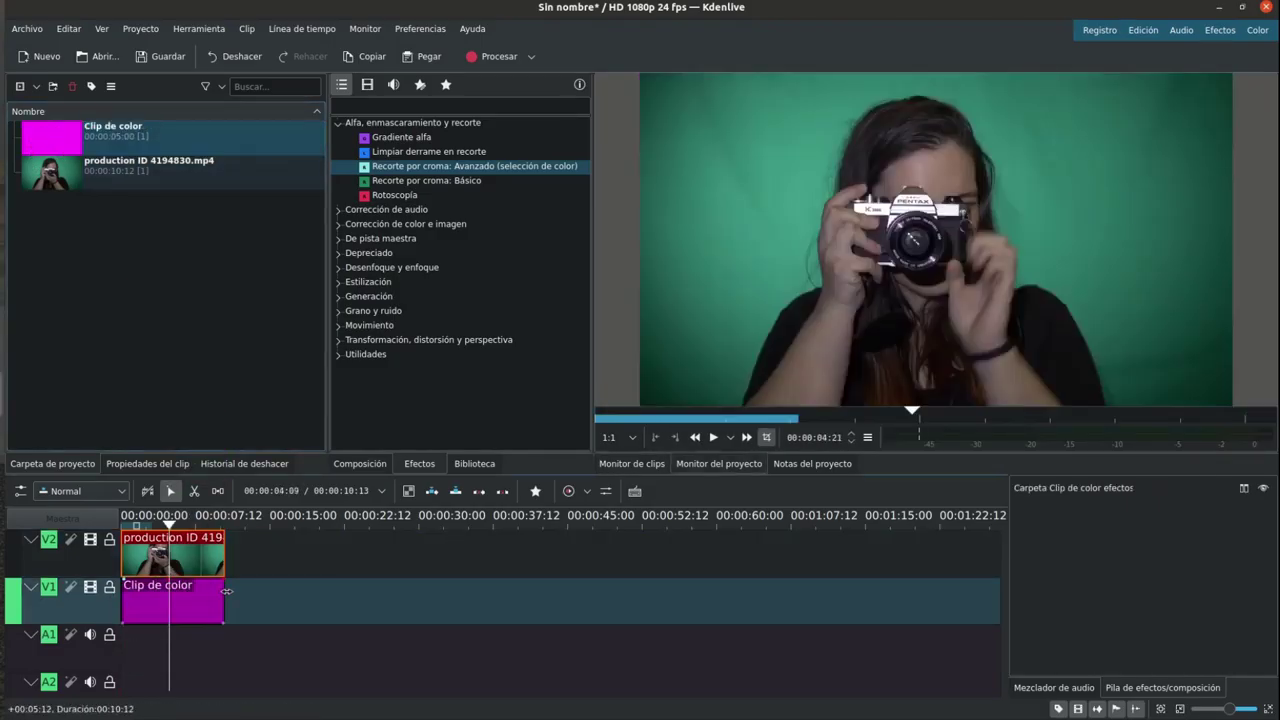
Apply the Recorte por croma: Avanzado (selección de color) effect to the green-screen clip on track V2.
{"action": "left_click", "coordinate": [190, 553]}
{"action": "left_click", "coordinate": [190, 553]}
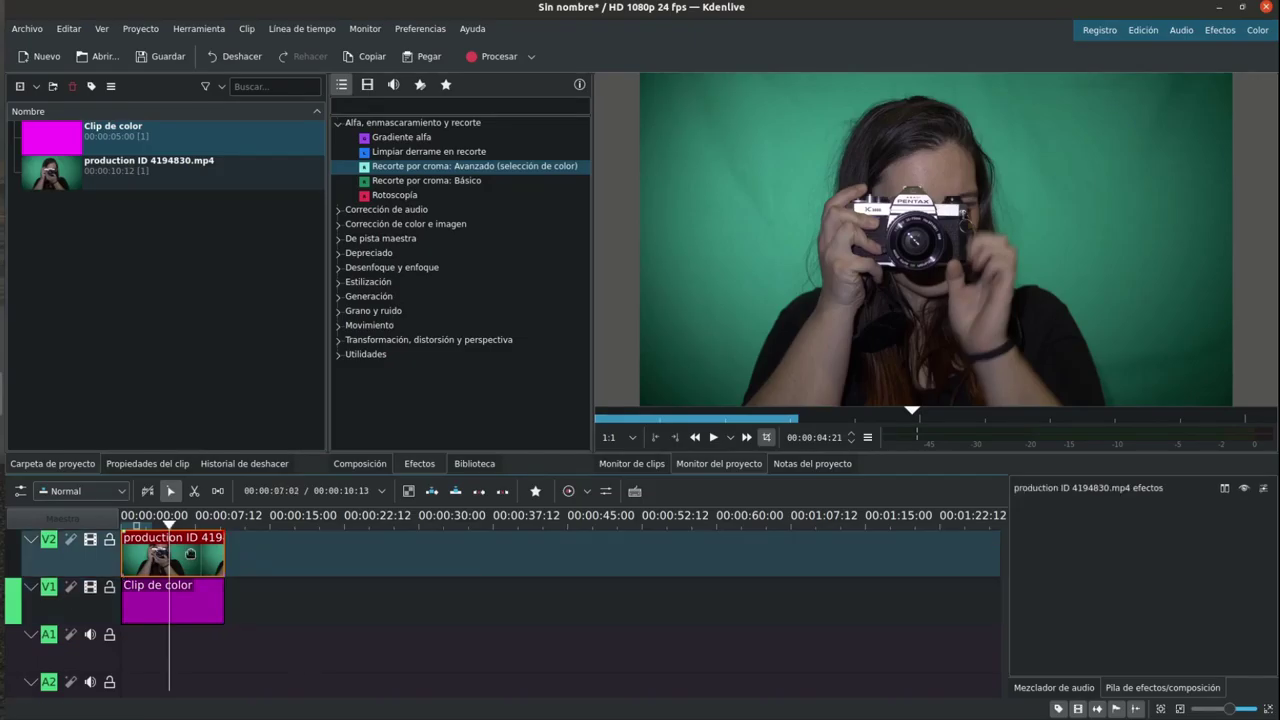
{"action": "left_click", "coordinate": [376, 168]}
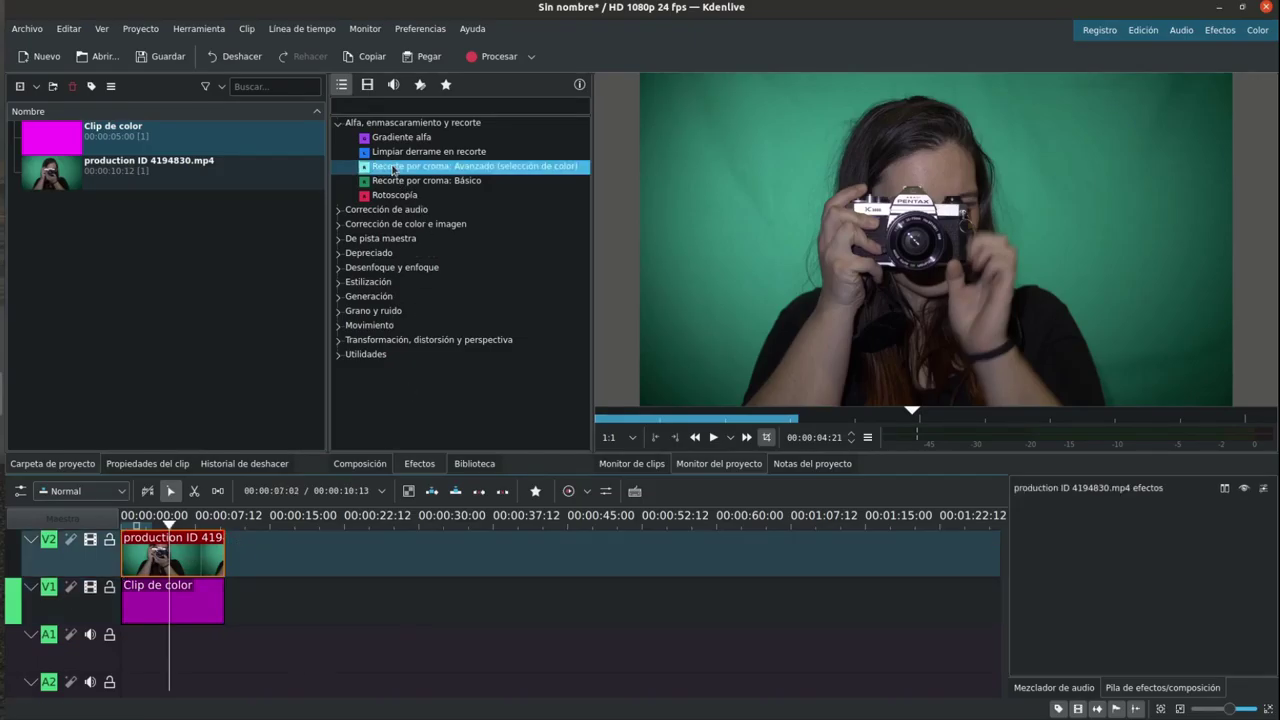
{"action": "double_click", "coordinate": [484, 168]}
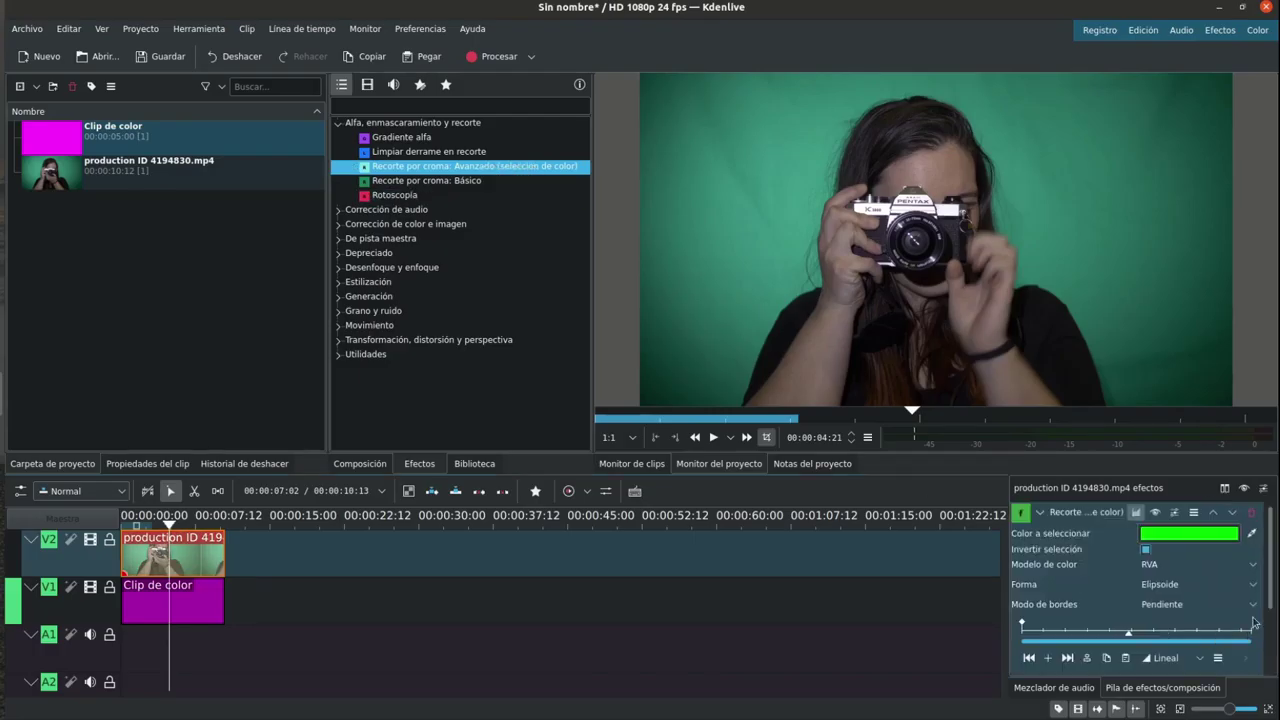
Sample the effect's key colour from a rectangular area of the green background beside the woman's head.
{"action": "left_click", "coordinate": [1252, 535]}
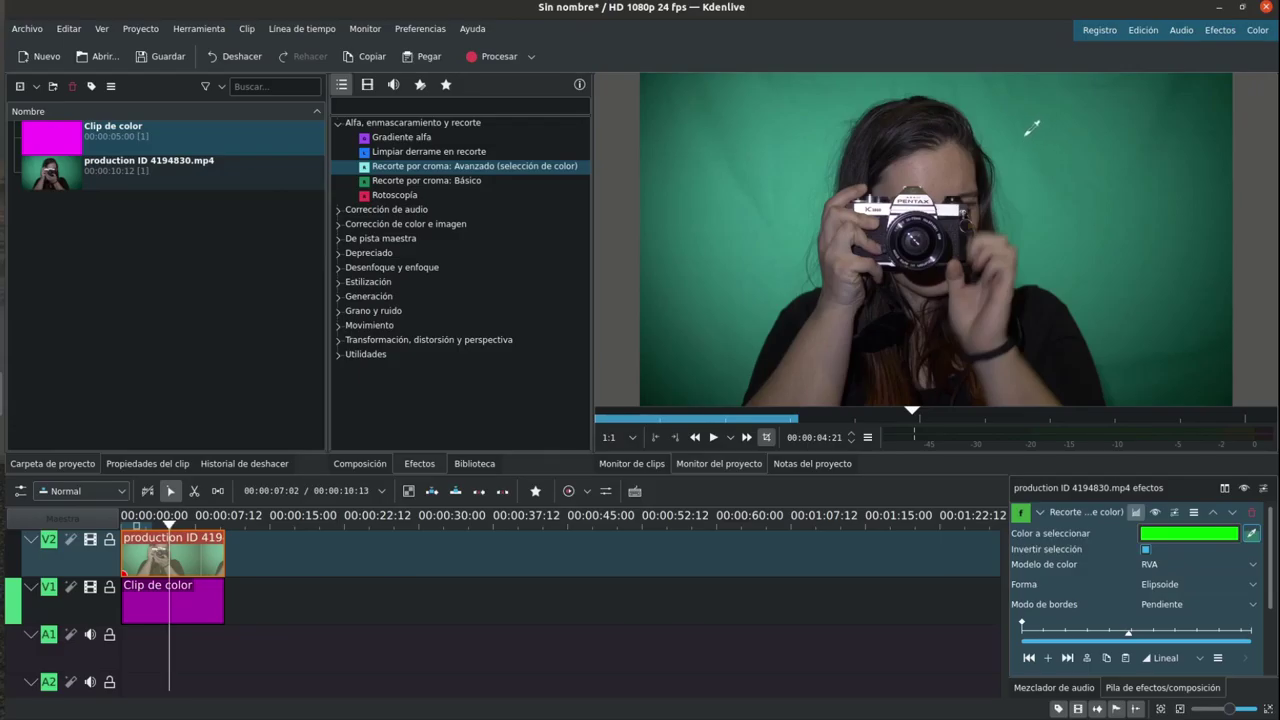
{"action": "left_click_drag", "start_coordinate": [1015, 128], "coordinate": [1214, 224]}
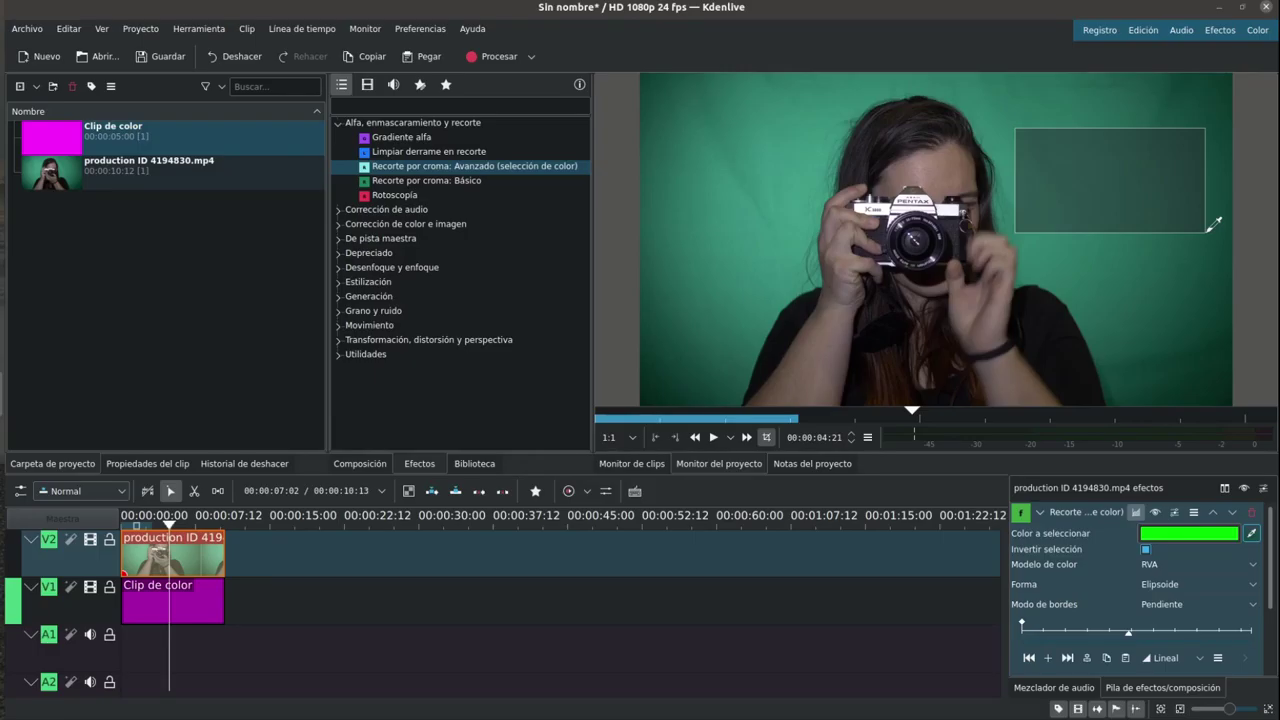
{"action": "left_click_drag", "start_coordinate": [1214, 224], "coordinate": [1212, 230]}
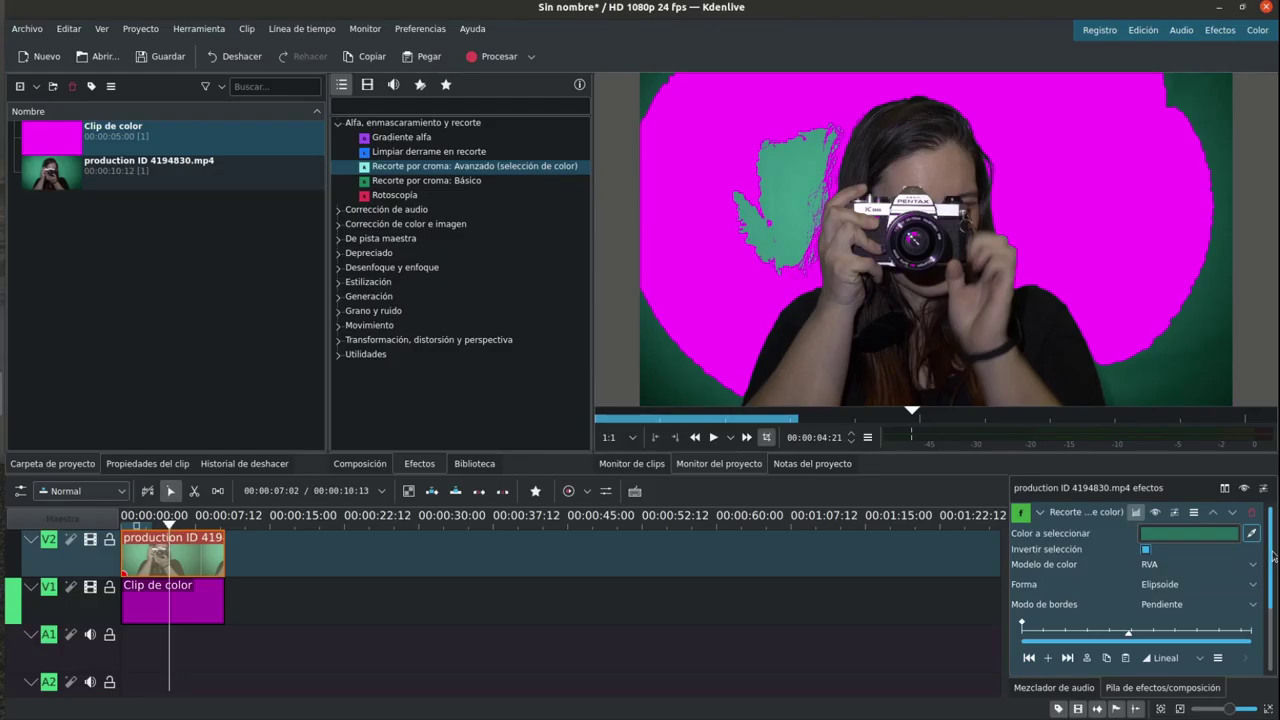
Compare the ABI and TCI colour models for the chroma key and keep Modelo de color on ABI.
{"action": "scroll", "coordinate": [1273, 556], "scroll_direction": "down", "scroll_amount": 1}
{"action": "scroll", "coordinate": [1273, 556], "scroll_direction": "up", "scroll_amount": 1}
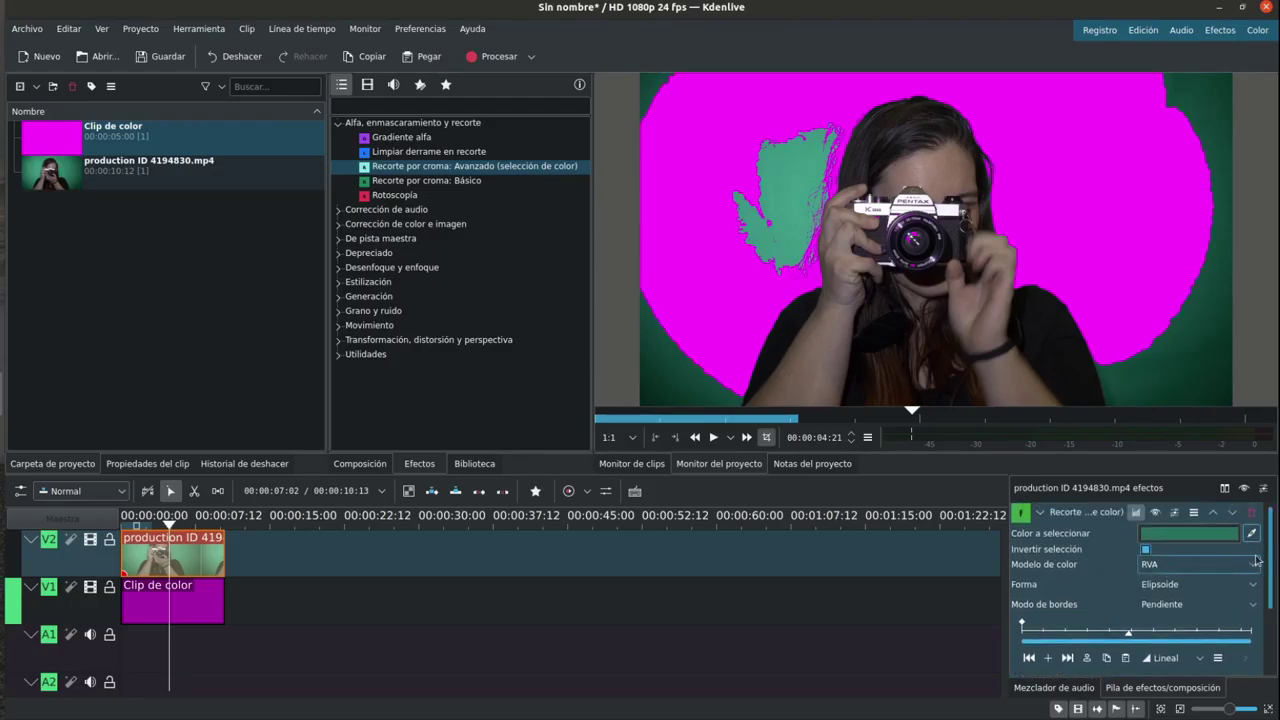
{"action": "left_click", "coordinate": [1253, 566]}
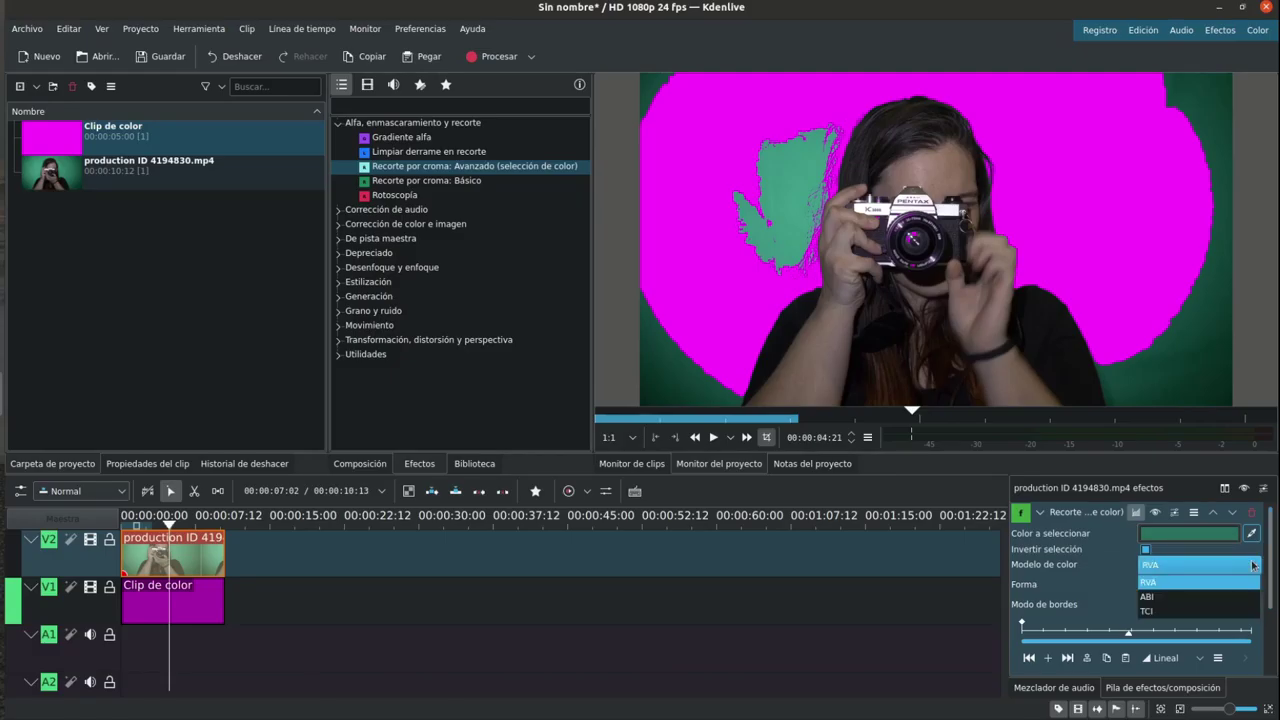
{"action": "left_click", "coordinate": [1166, 597]}
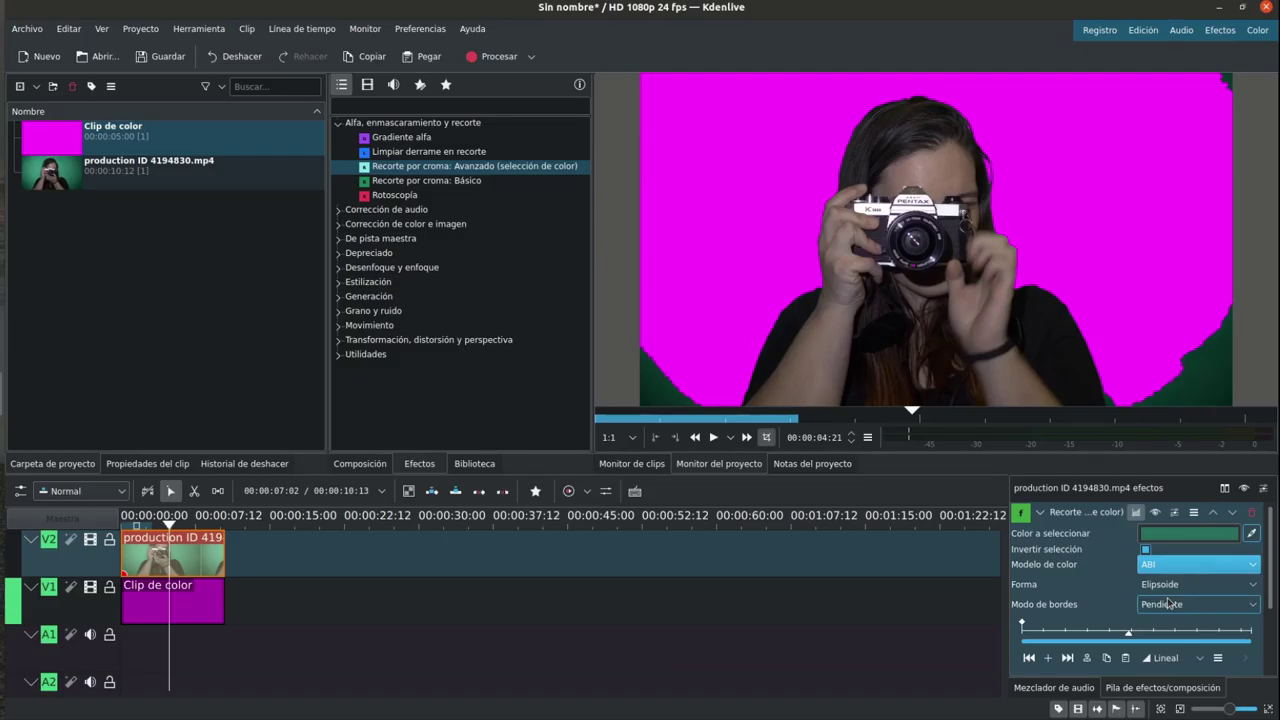
{"action": "left_click", "coordinate": [1250, 566]}
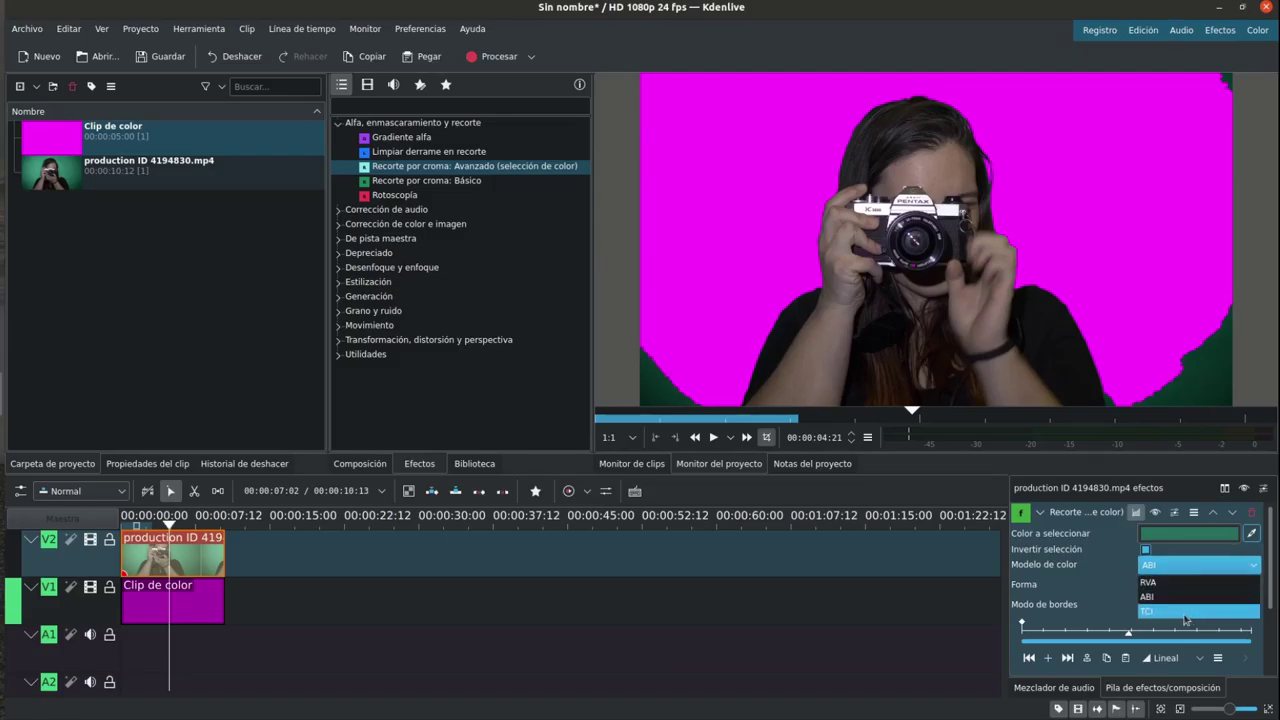
{"action": "left_click", "coordinate": [1185, 615]}
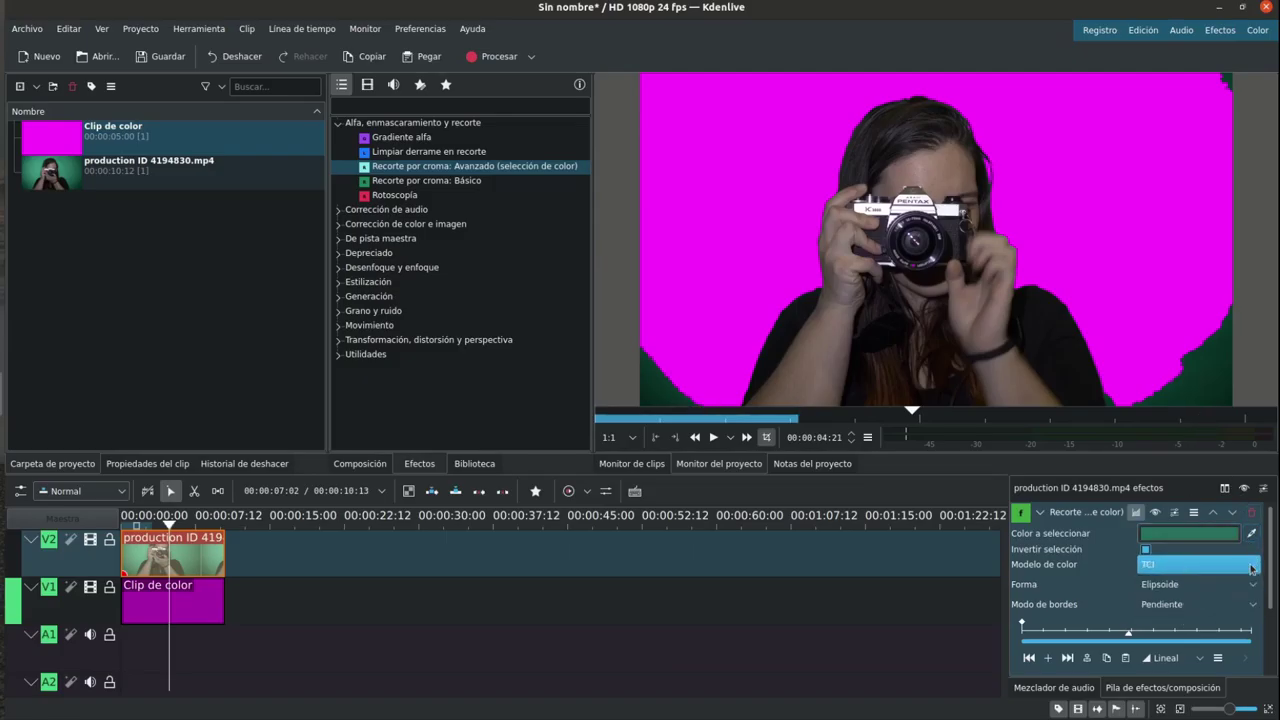
{"action": "left_click", "coordinate": [1251, 567]}
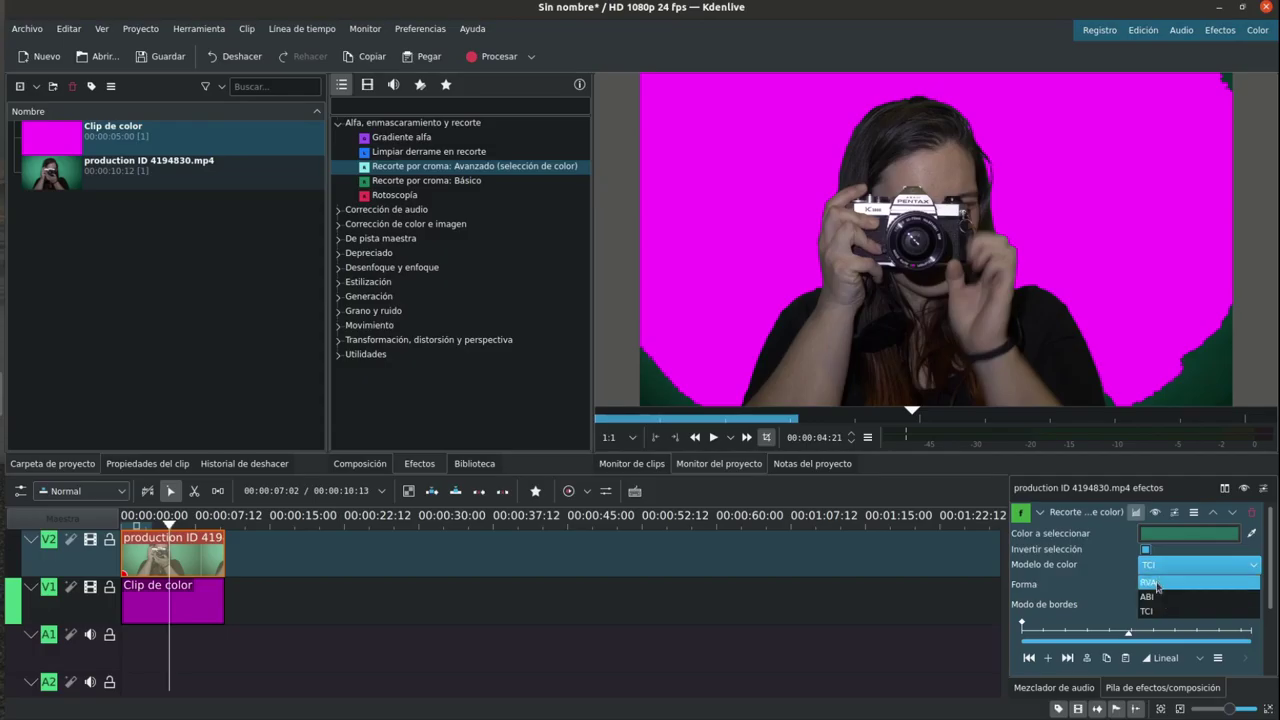
{"action": "left_click", "coordinate": [1156, 599]}
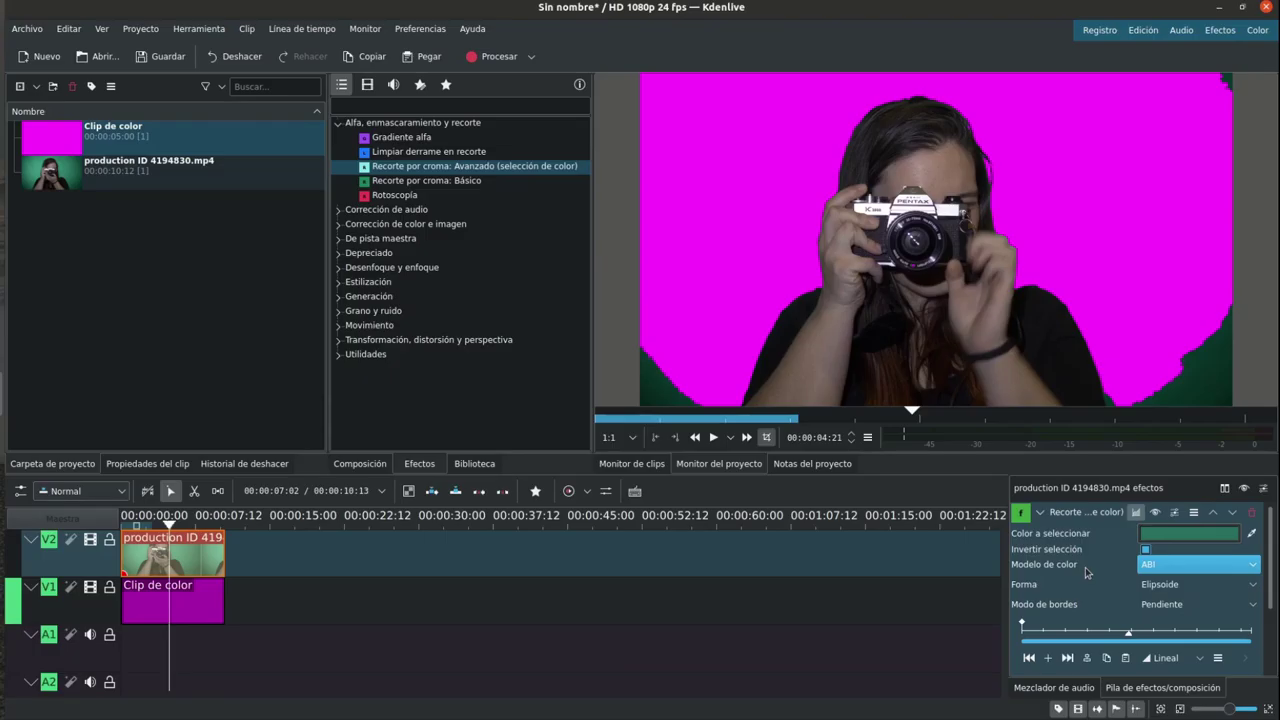
Try a Variación de rojo / tono of 348 in the chroma key effect and reset it to its default.
{"action": "scroll", "coordinate": [1078, 566], "scroll_direction": "down", "scroll_amount": 3}
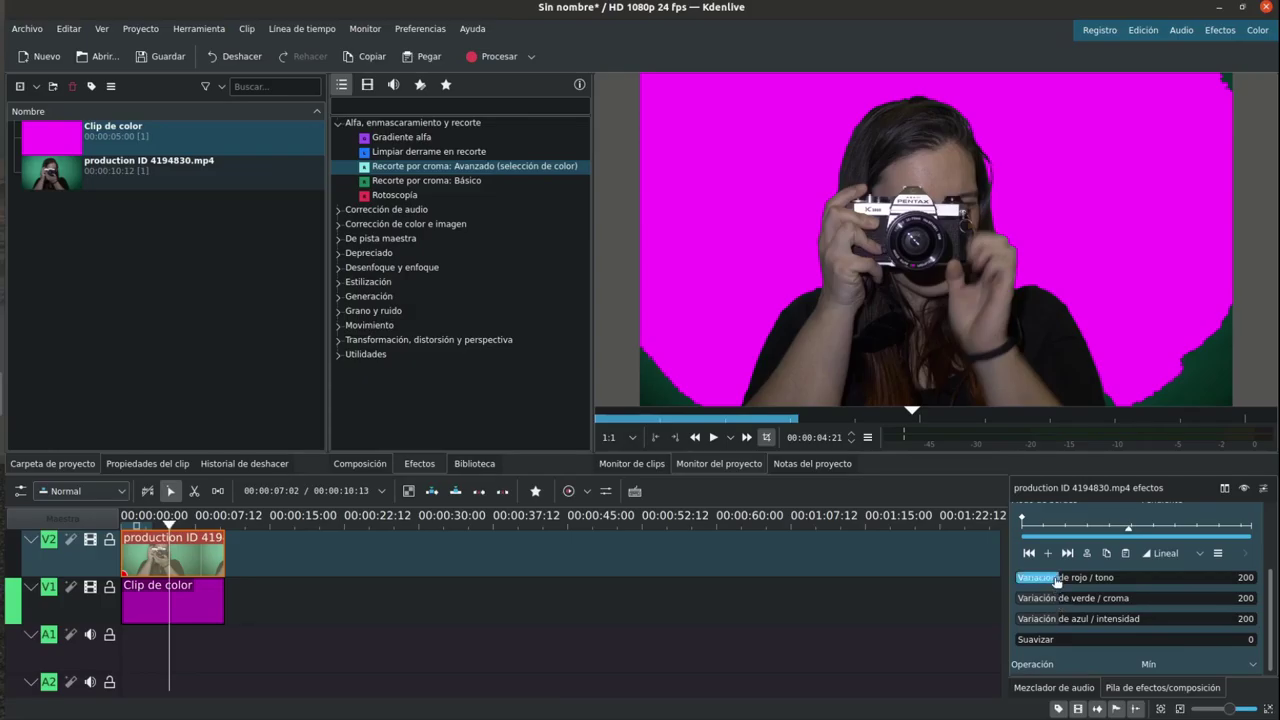
{"action": "left_click_drag", "start_coordinate": [1058, 581], "coordinate": [1093, 582]}
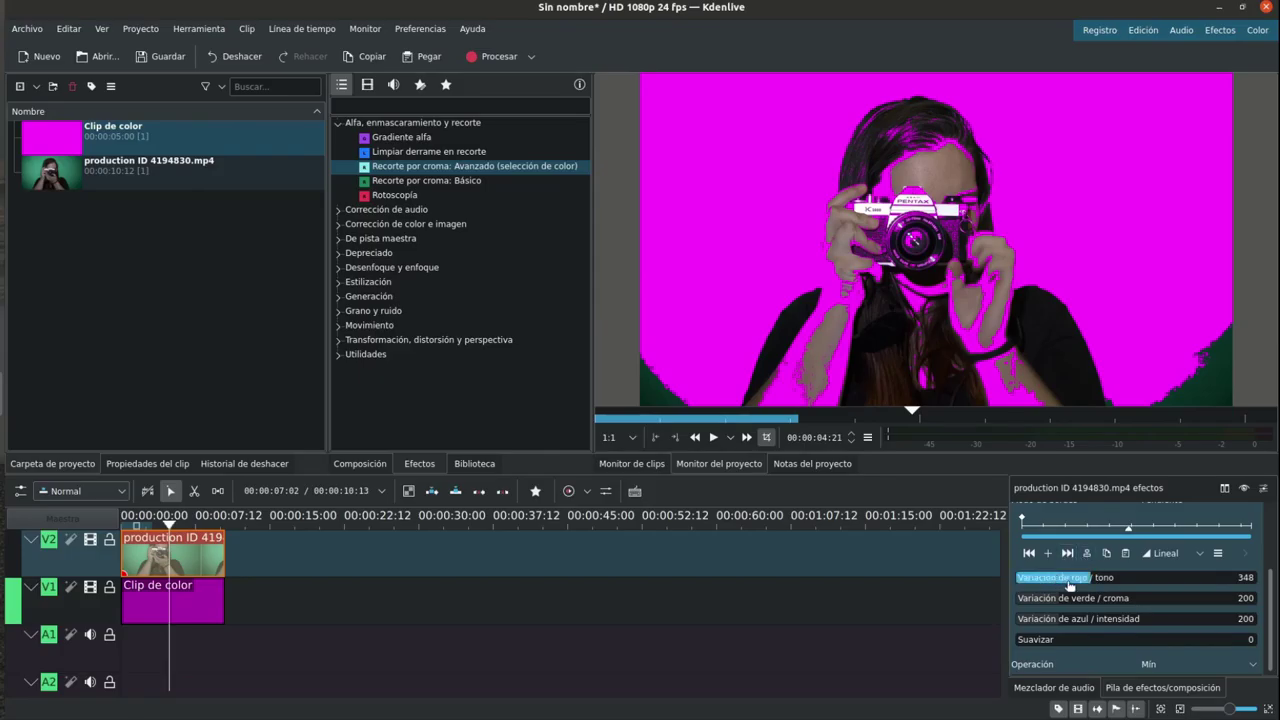
{"action": "right_click", "coordinate": [1108, 578]}
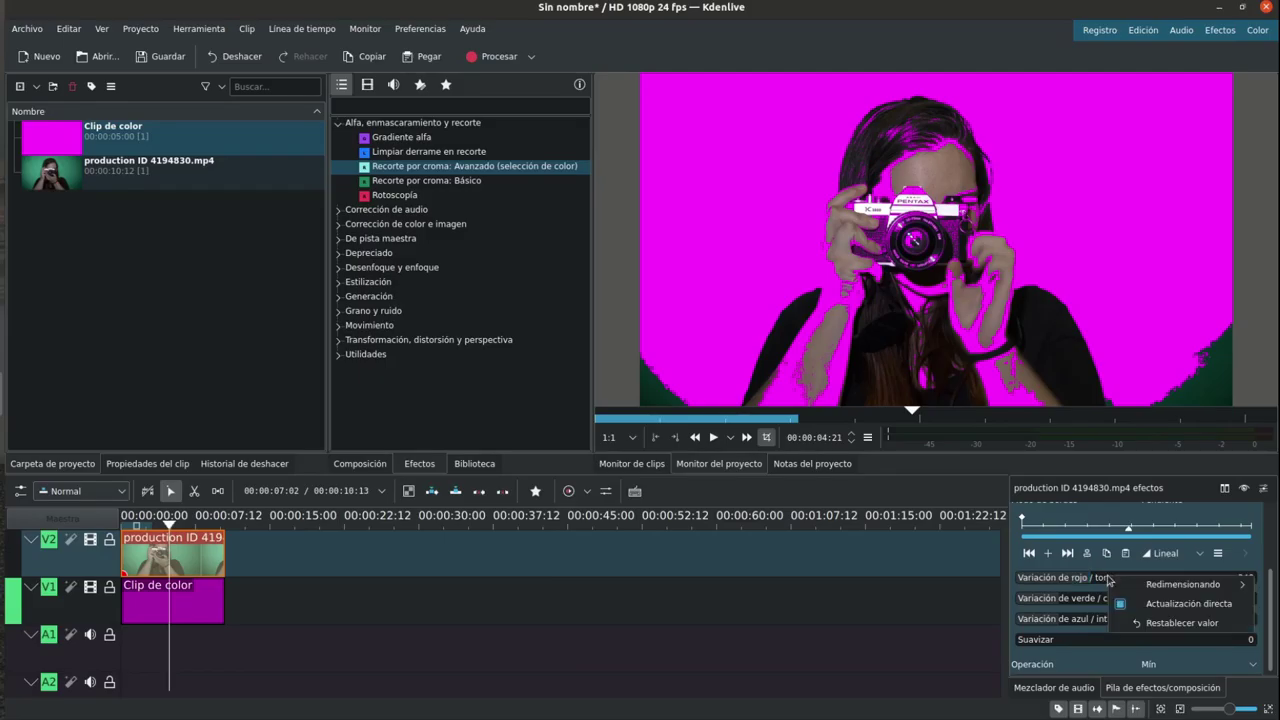
{"action": "left_click", "coordinate": [1193, 620]}
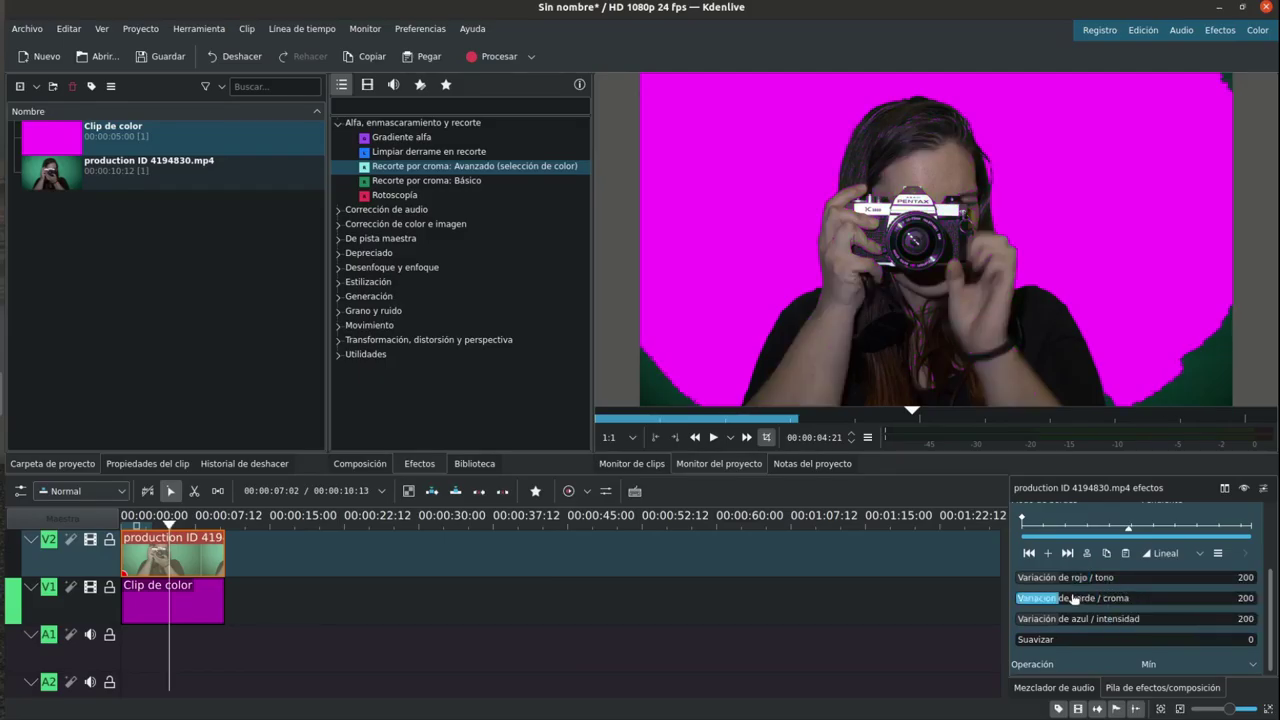
Try a Variación de verde / croma of 562 in the chroma key effect and reset it to its default.
{"action": "left_click_drag", "start_coordinate": [1060, 598], "coordinate": [1138, 603]}
{"action": "right_click", "coordinate": [1108, 604]}
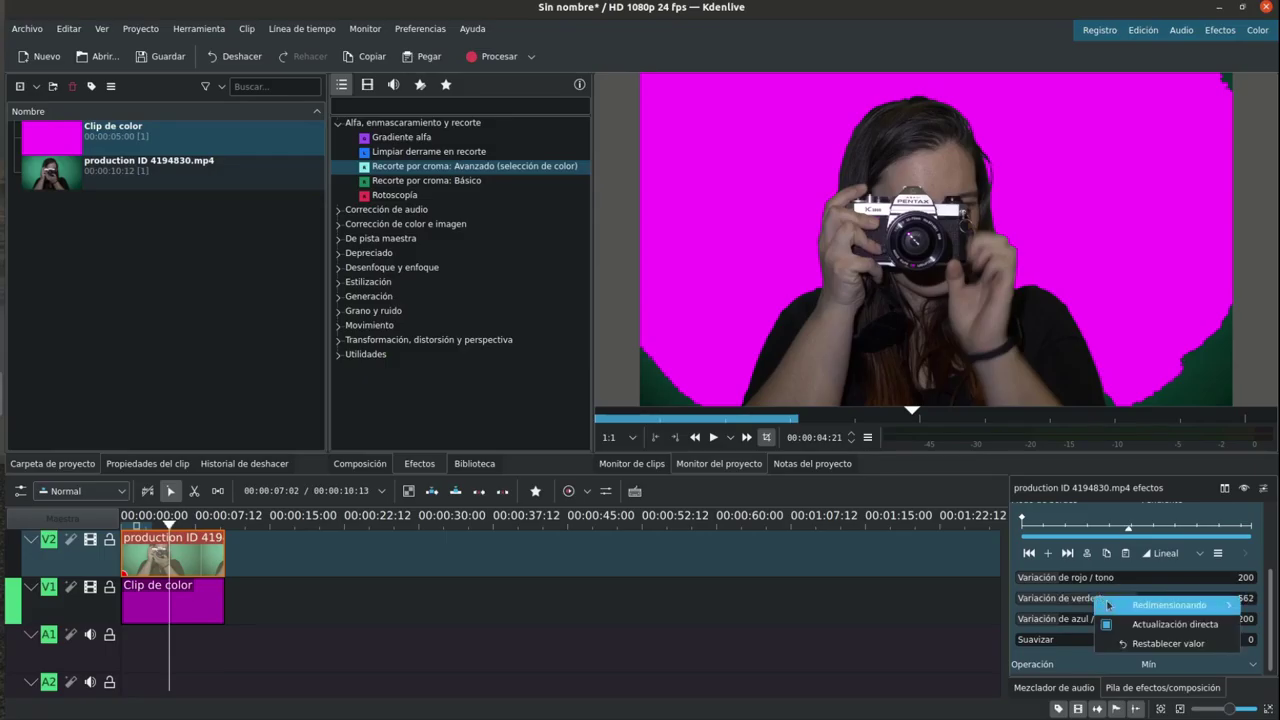
{"action": "left_click", "coordinate": [1152, 644]}
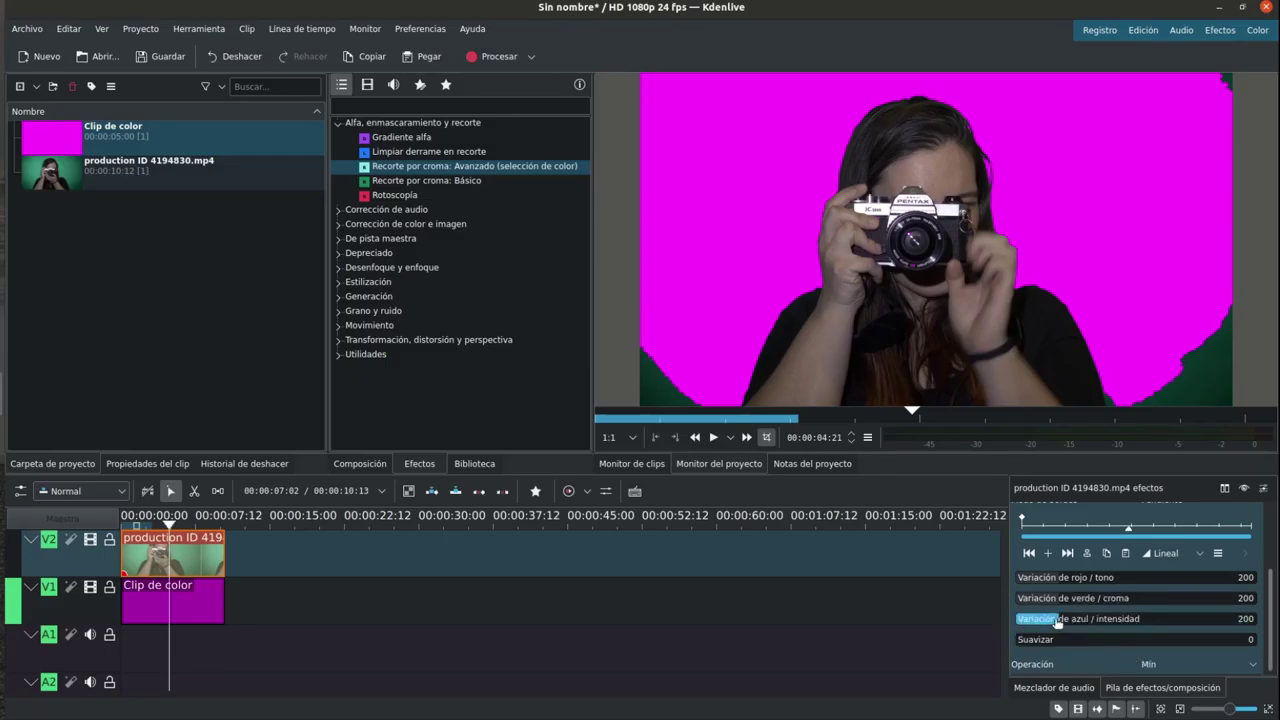
Set the chroma key's Variación de azul / intensidad to 409 to remove the remaining green corners.
{"action": "left_click_drag", "start_coordinate": [1058, 622], "coordinate": [1110, 619]}
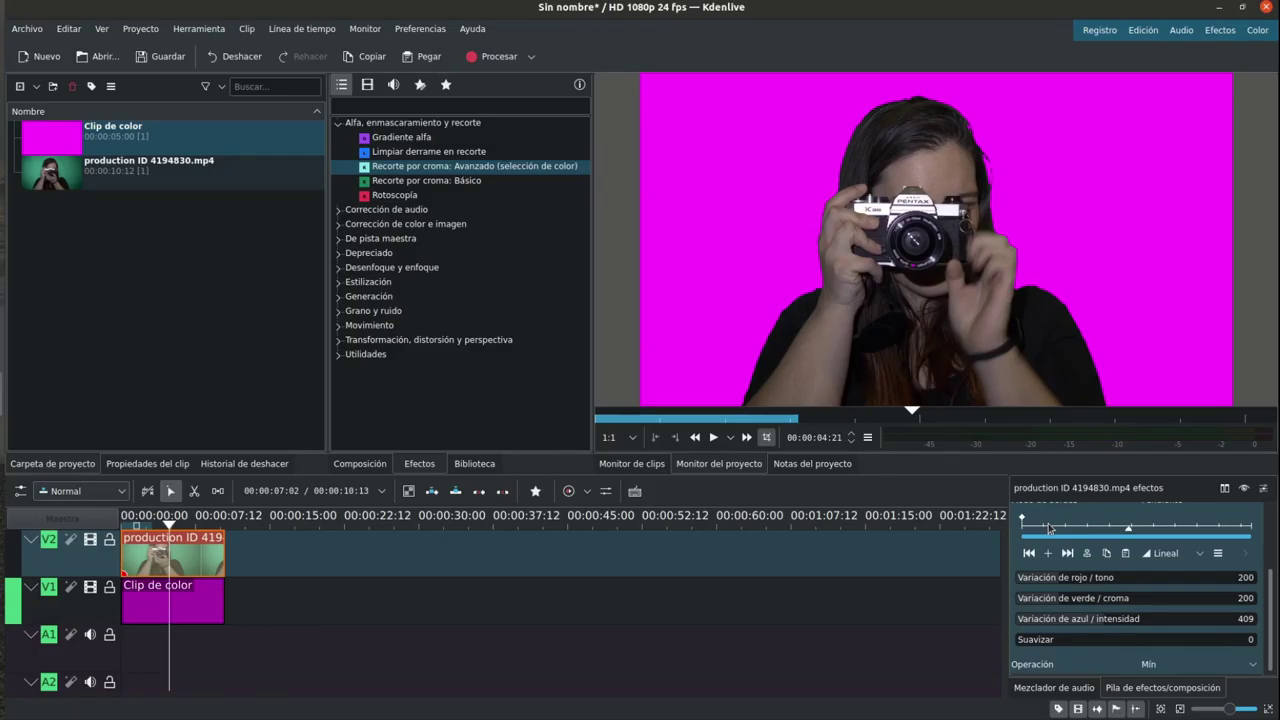
{"action": "scroll", "coordinate": [1270, 580], "scroll_direction": "up", "scroll_amount": 5}
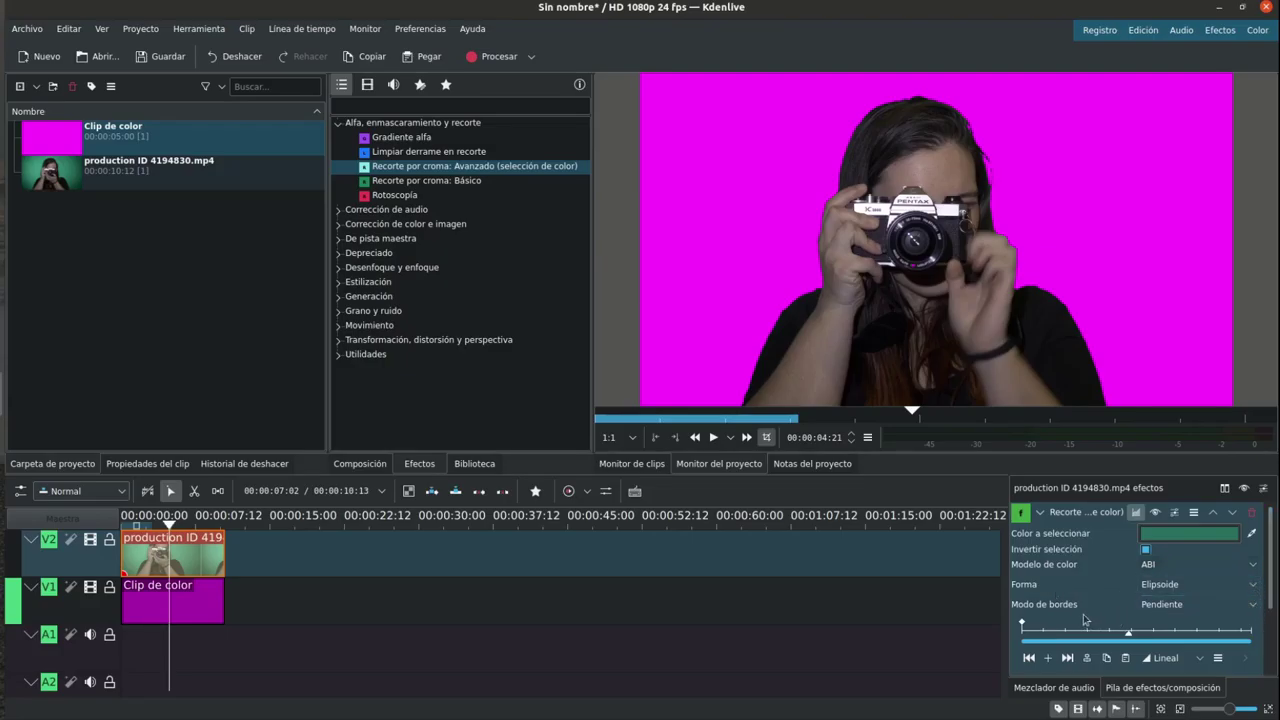
{"action": "scroll", "coordinate": [1270, 580], "scroll_direction": "down", "scroll_amount": 5}
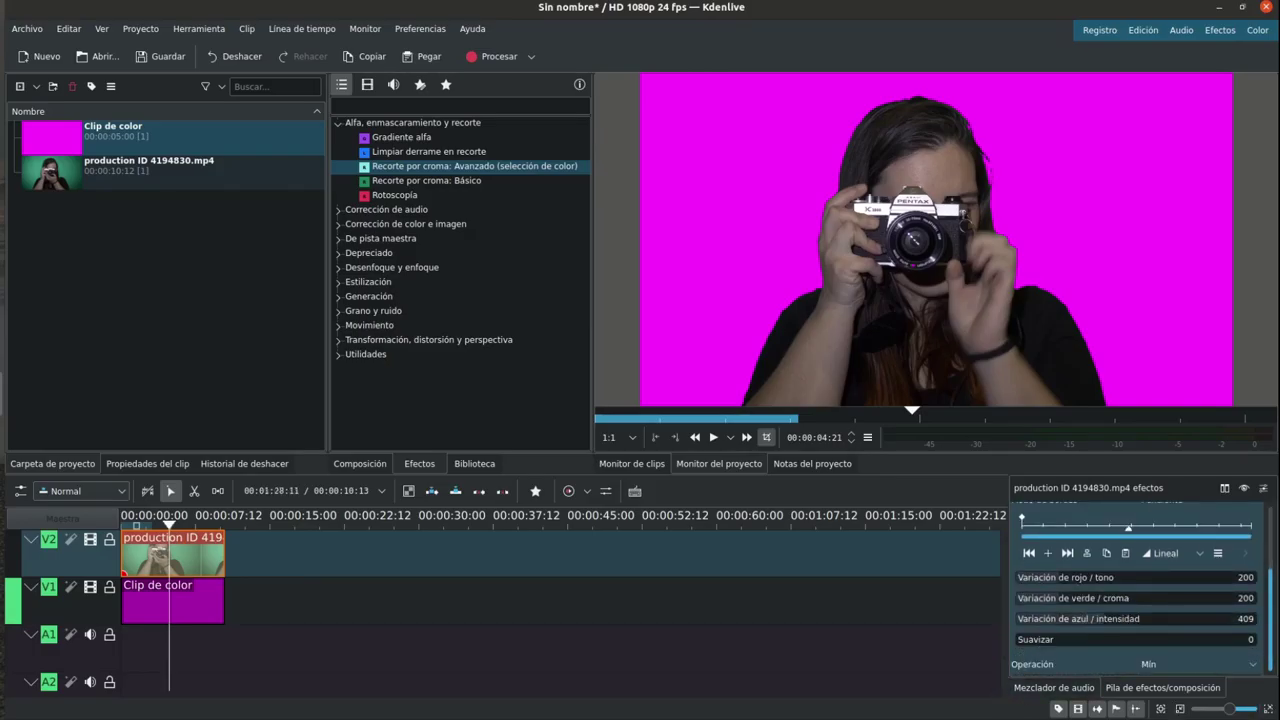
{"action": "scroll", "coordinate": [1272, 626], "scroll_direction": "up", "scroll_amount": 5}
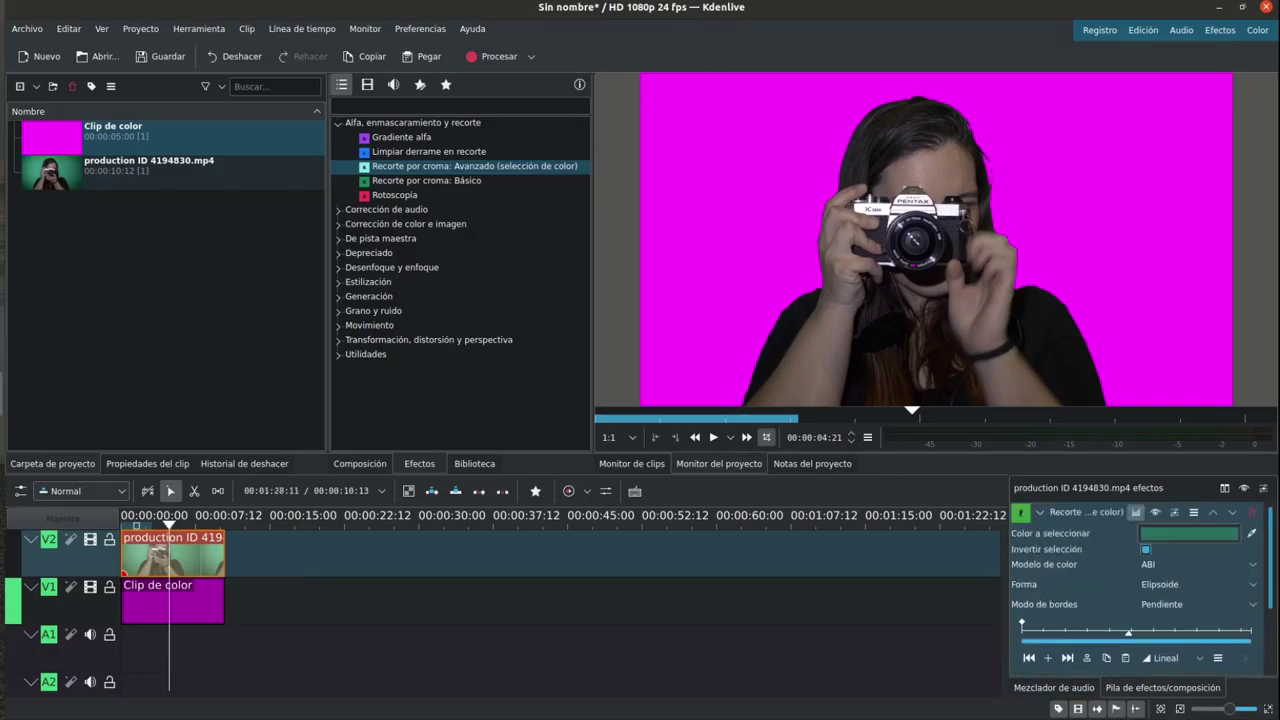